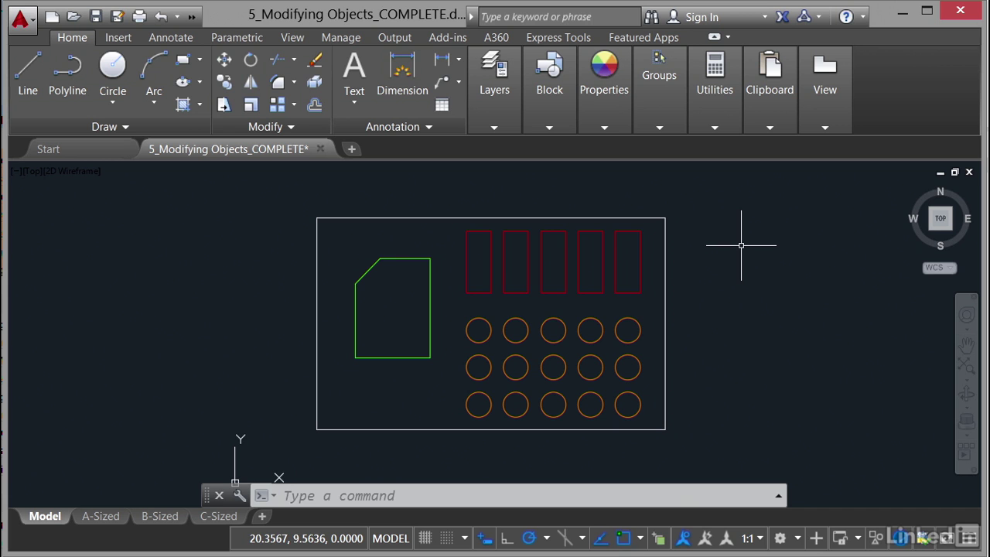
- Select the outer plate rectangle, clear it, then select it with all five red rectangles
{"action": "left_click", "coordinate": [440, 219]}
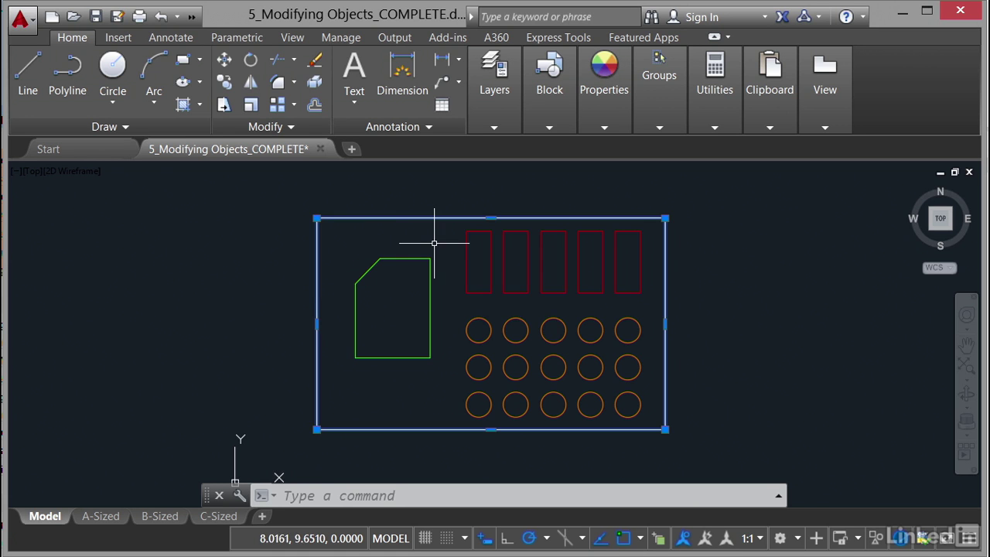
{"action": "key", "text": "Escape"}
{"action": "key", "text": "Escape"}
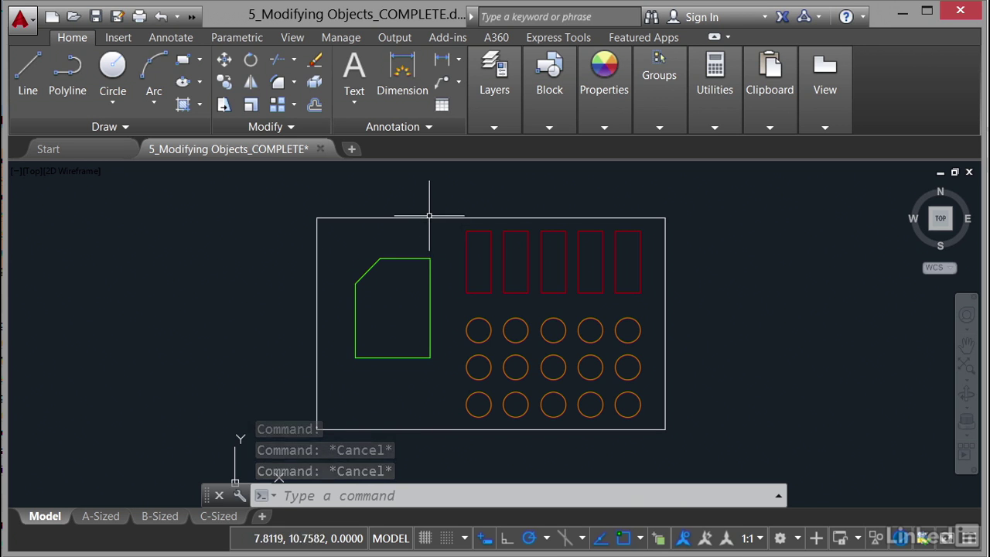
{"action": "left_click", "coordinate": [428, 216]}
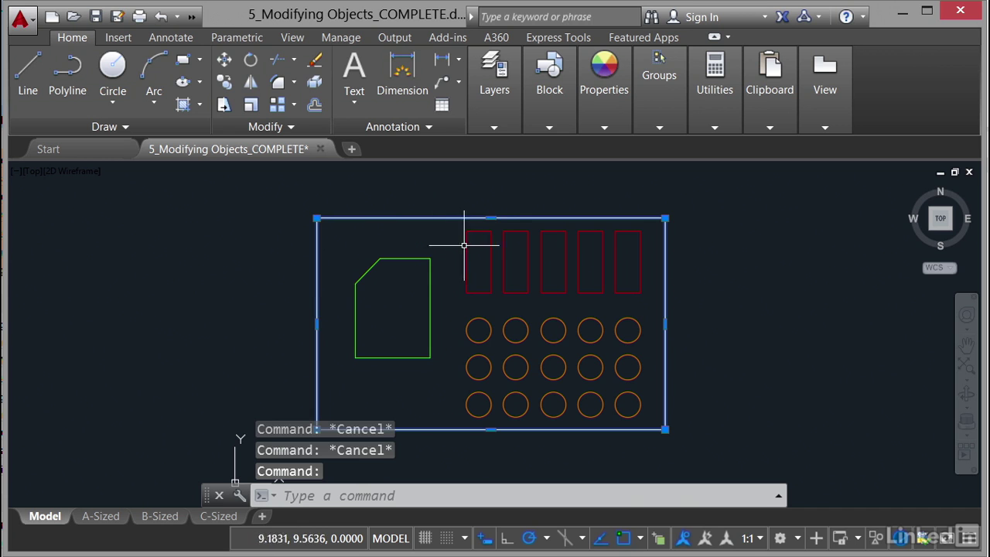
{"action": "left_click", "coordinate": [465, 245]}
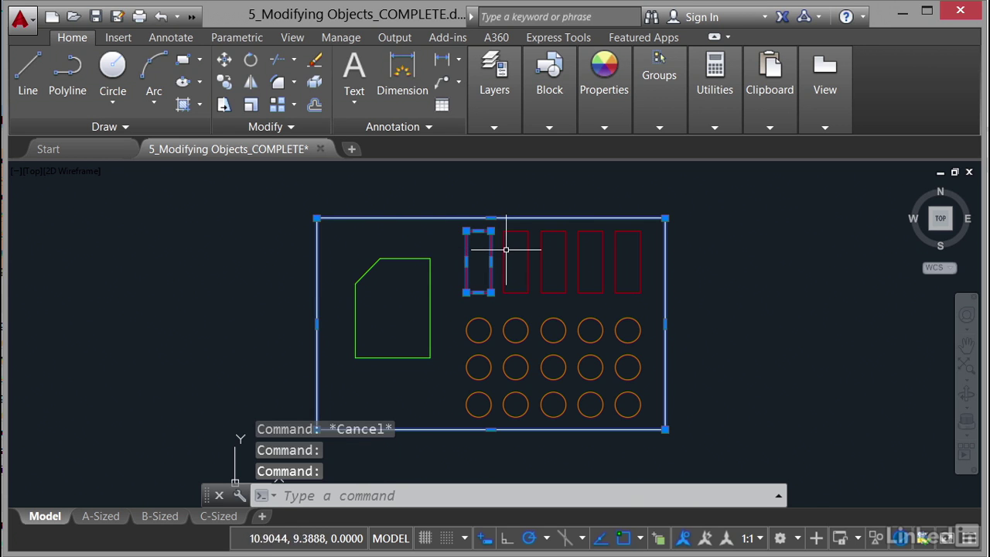
{"action": "left_click", "coordinate": [505, 250]}
{"action": "left_click", "coordinate": [541, 253]}
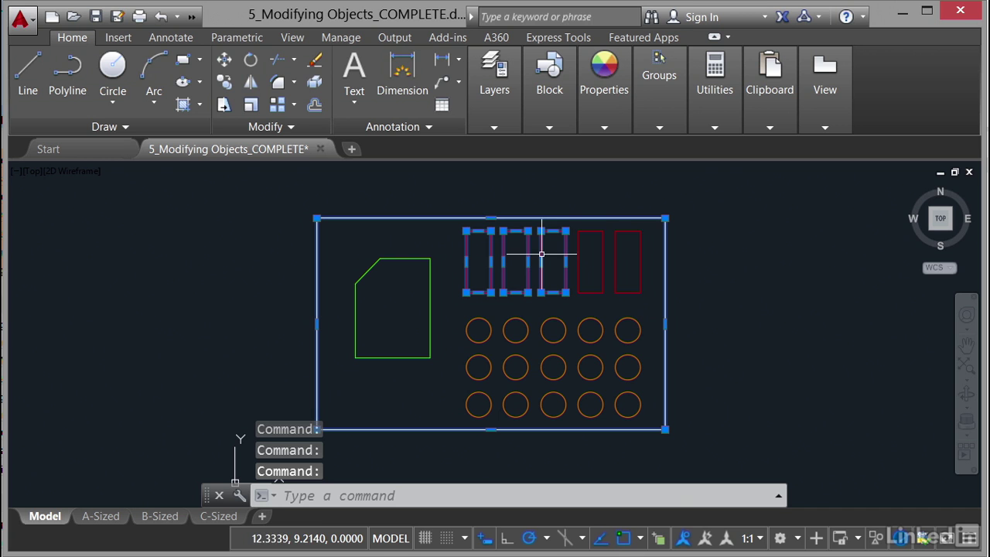
{"action": "left_click", "coordinate": [587, 252]}
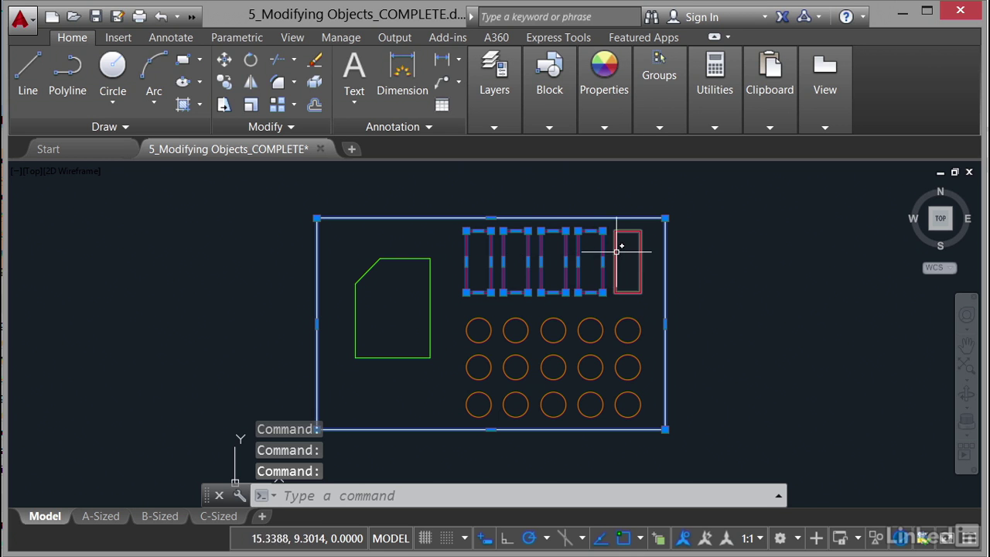
{"action": "left_click", "coordinate": [616, 251]}
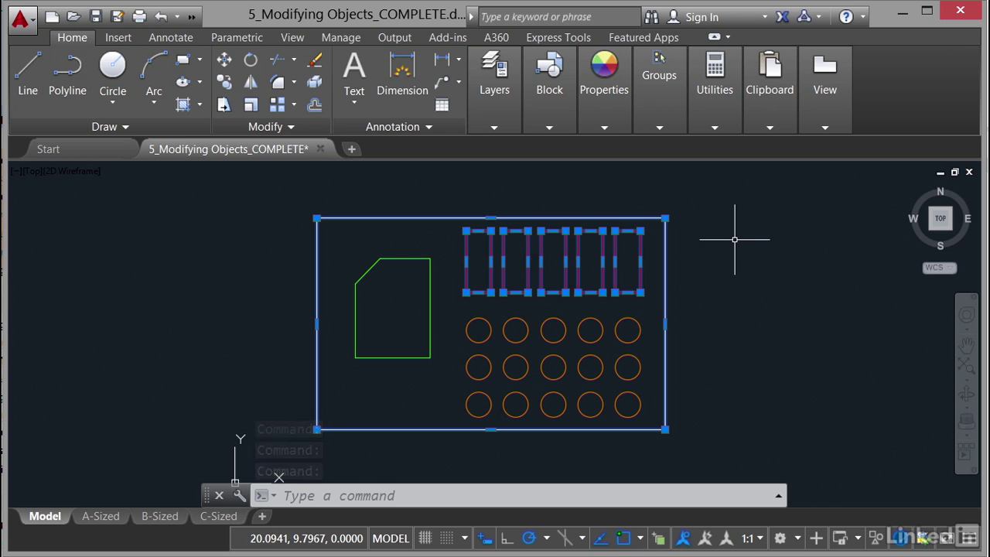
- Remove the fourth and third red rectangles from the selection, then clear the selection
{"action": "left_click", "coordinate": [603, 279], "text": "shift"}
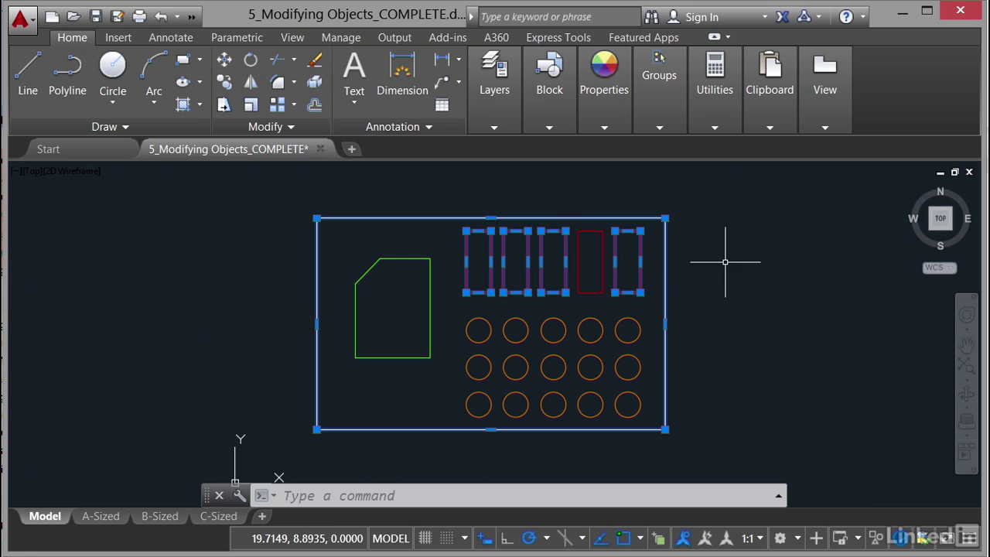
{"action": "left_click", "coordinate": [565, 244], "text": "shift"}
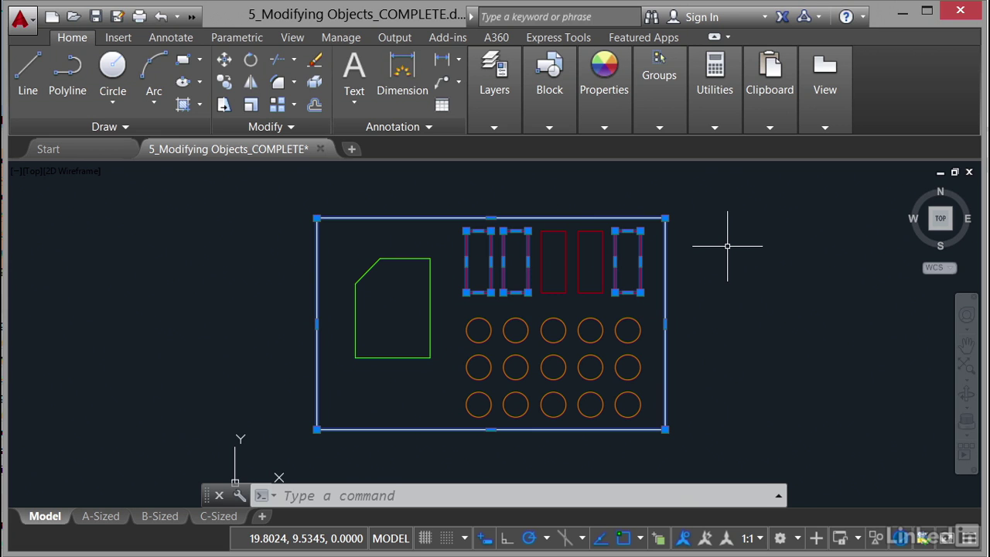
{"action": "key", "text": "Escape"}
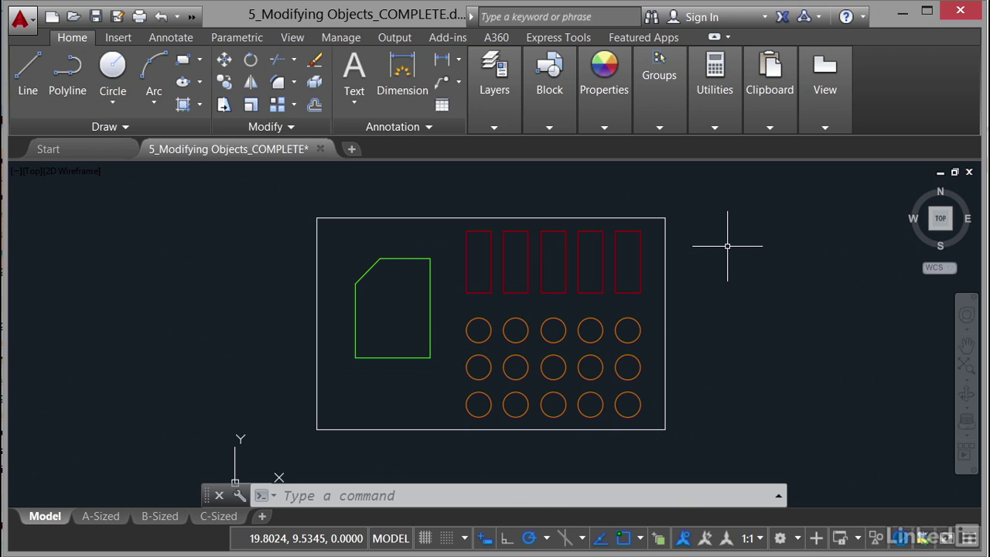
- Uncheck Noun/verb selection on the Options Selection tab and confirm with OK
{"action": "right_click", "coordinate": [606, 196]}
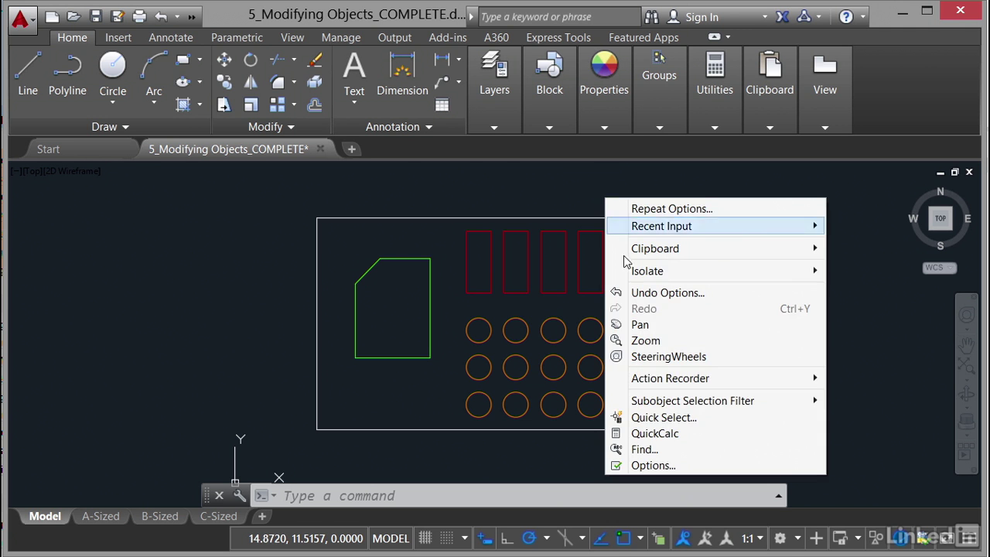
{"action": "left_click", "coordinate": [653, 465]}
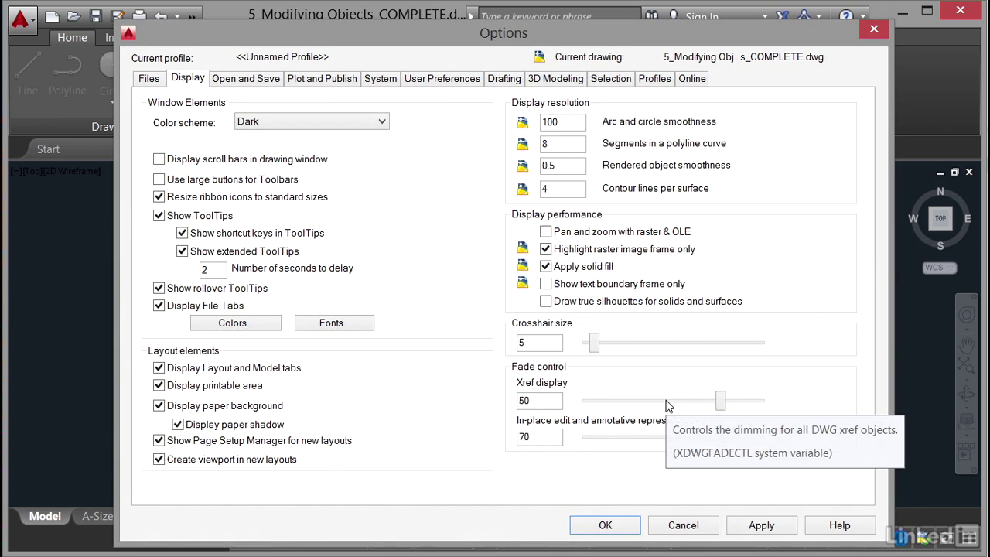
{"action": "left_click", "coordinate": [612, 86]}
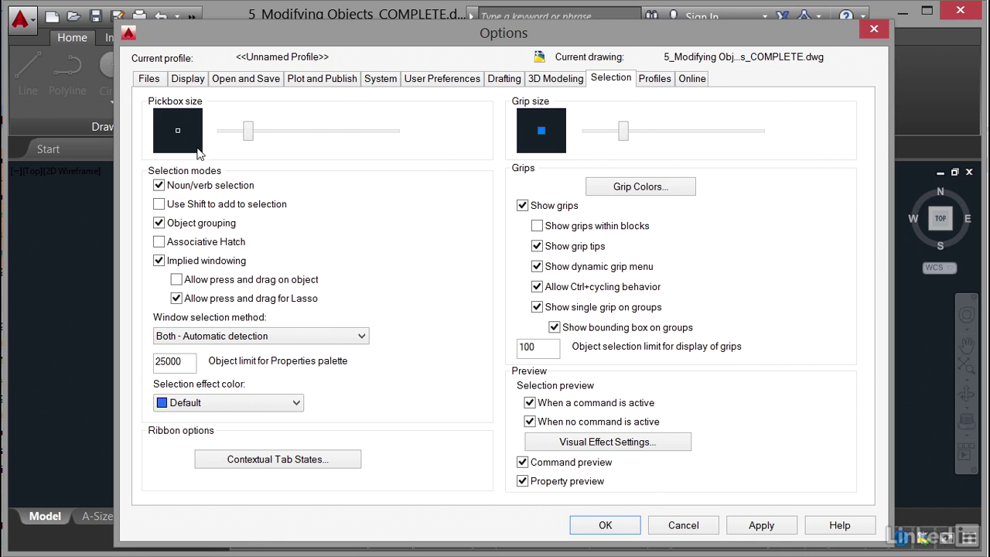
{"action": "mouse_move", "coordinate": [199, 147]}
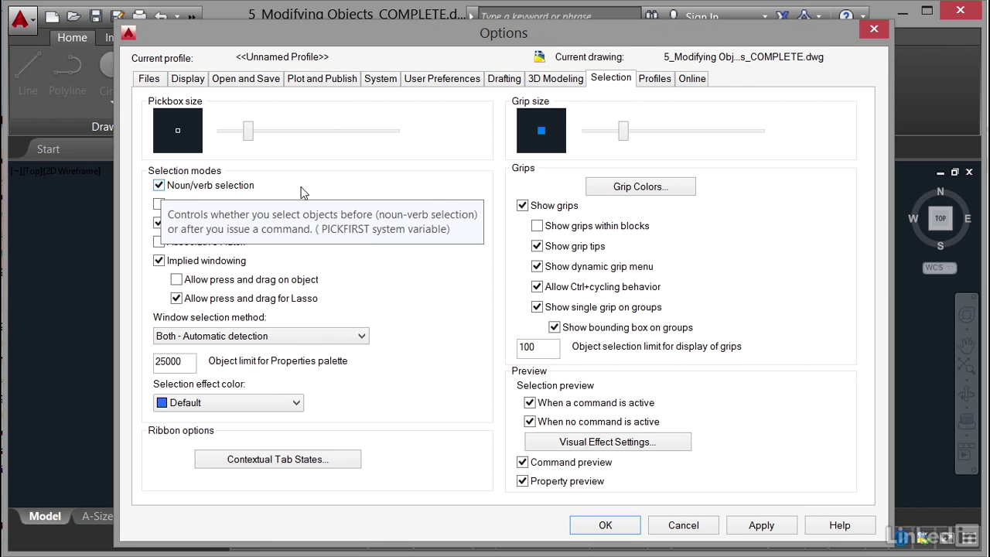
{"action": "left_click", "coordinate": [158, 186]}
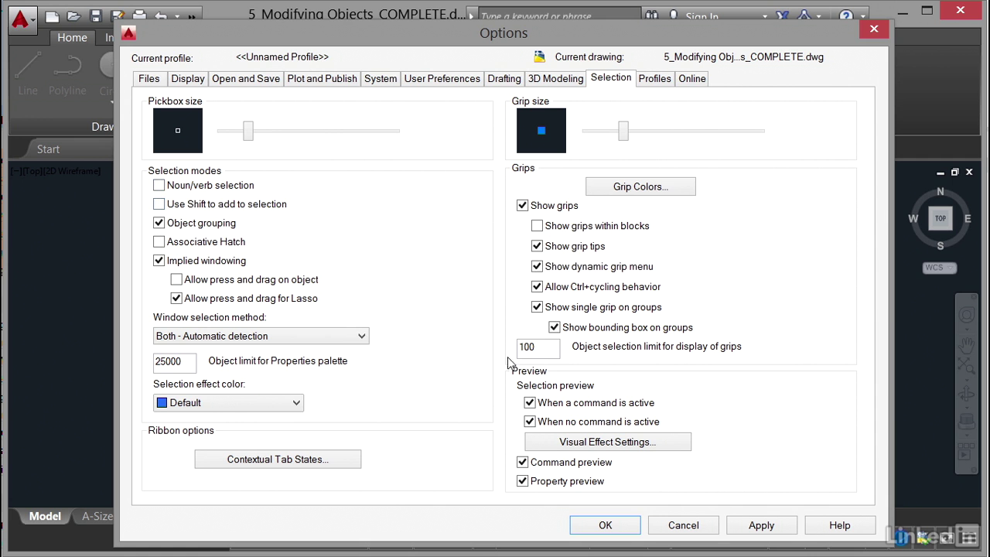
{"action": "left_click", "coordinate": [604, 524]}
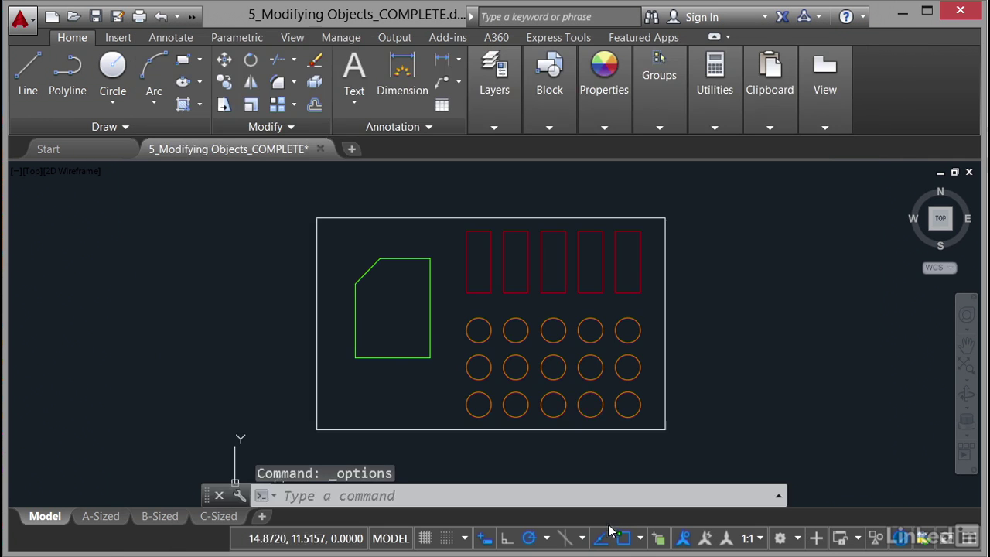
{"action": "left_click", "coordinate": [430, 294]}
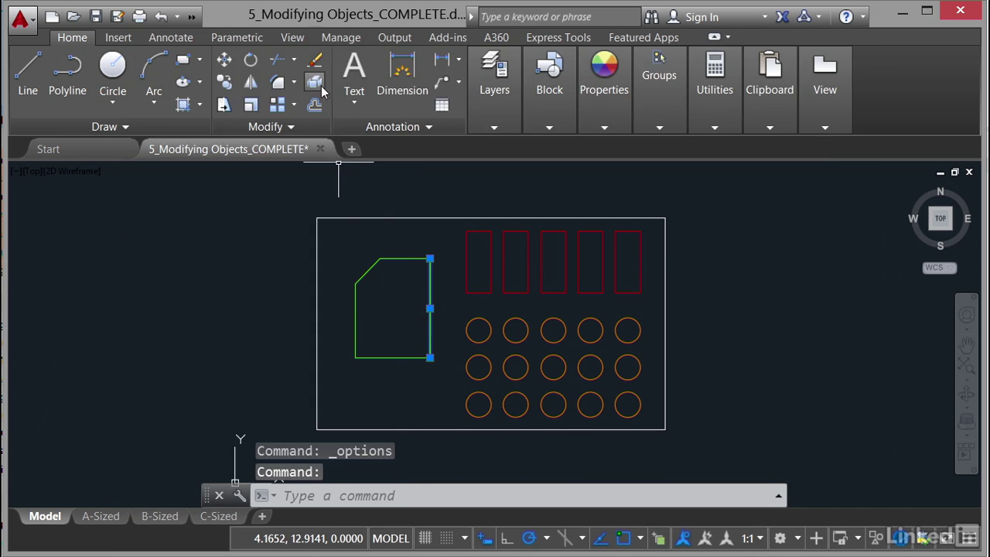
{"action": "left_click", "coordinate": [315, 62]}
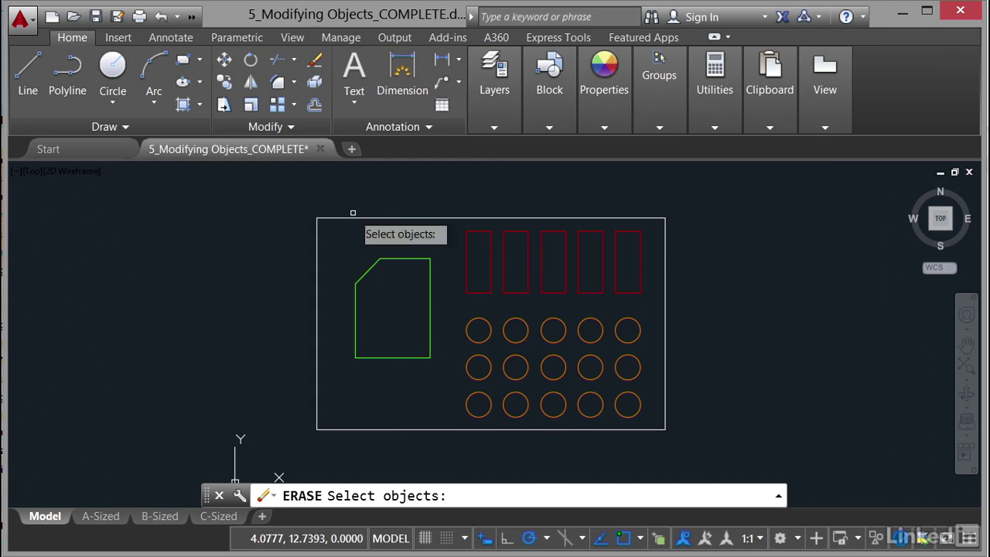
{"action": "left_click", "coordinate": [430, 295]}
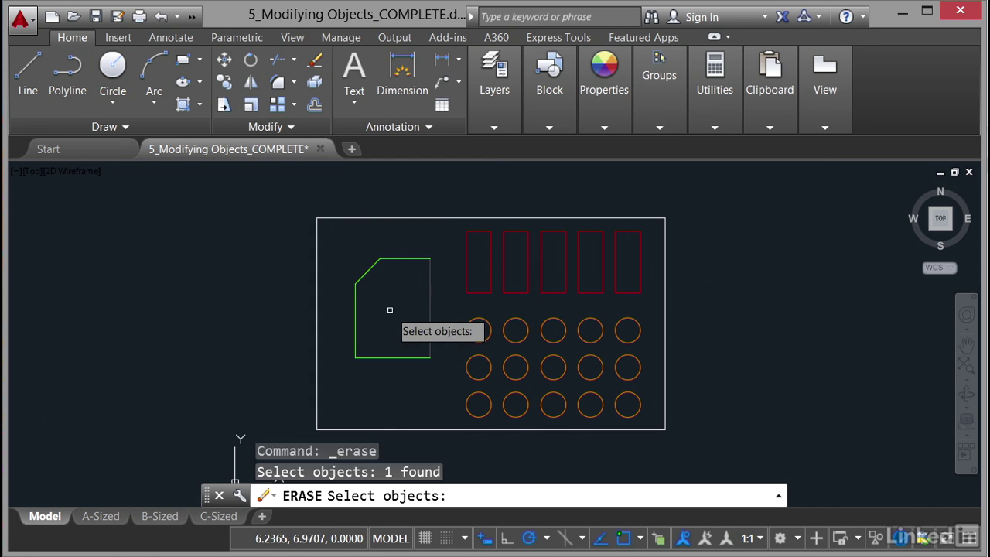
{"action": "key", "text": "Escape"}
{"action": "key", "text": "Escape"}
{"action": "key", "text": "Escape"}
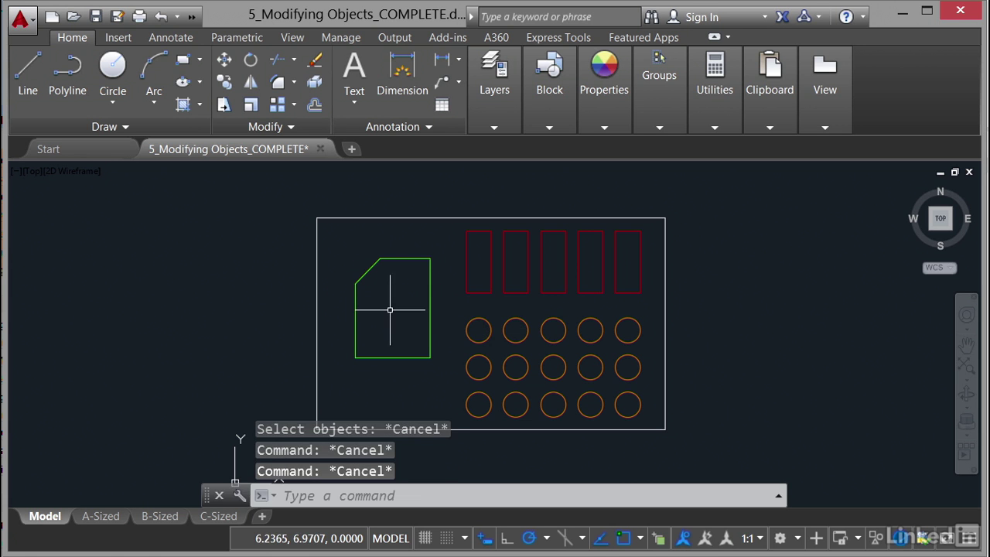
- Check both Noun/verb selection and Use Shift to add to selection in Options
{"action": "right_click", "coordinate": [205, 193]}
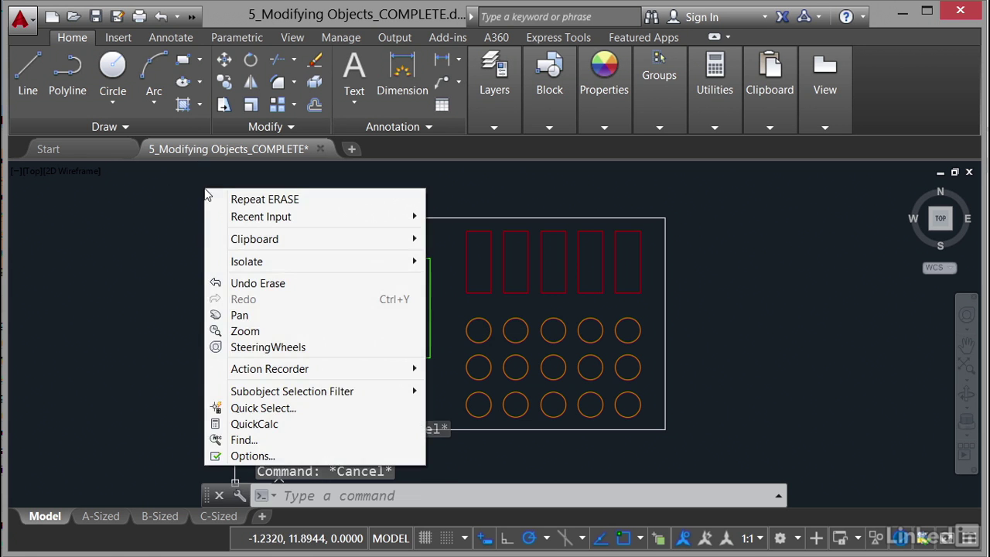
{"action": "left_click", "coordinate": [260, 455]}
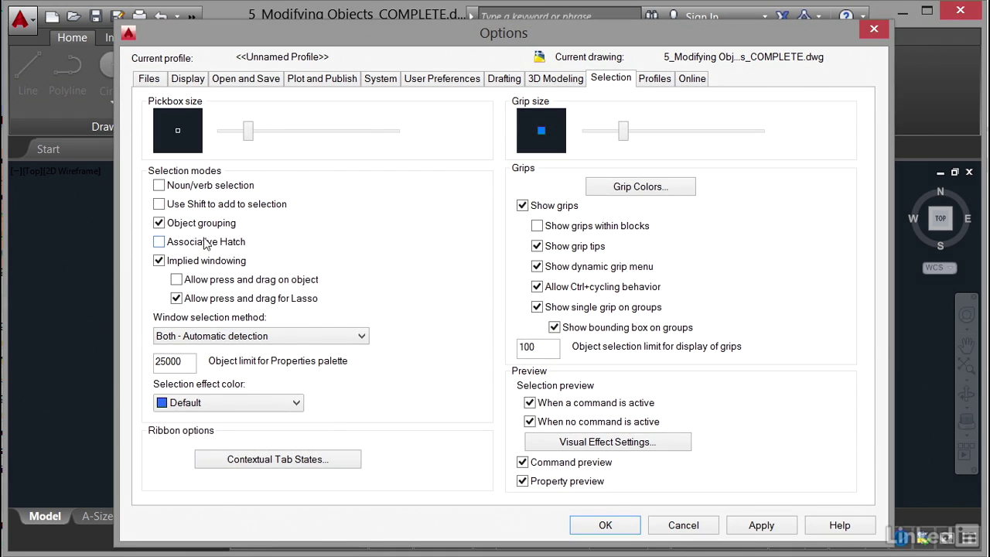
{"action": "left_click", "coordinate": [159, 185]}
{"action": "left_click", "coordinate": [159, 204]}
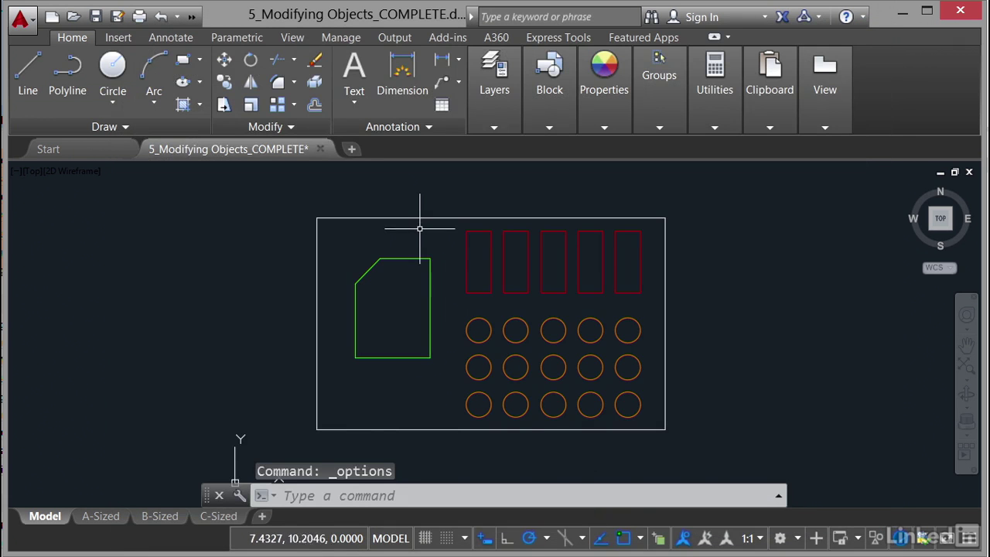
- Select the outer rectangle, then switch to the first red rectangle and Shift-add three more
{"action": "left_click", "coordinate": [419, 220]}
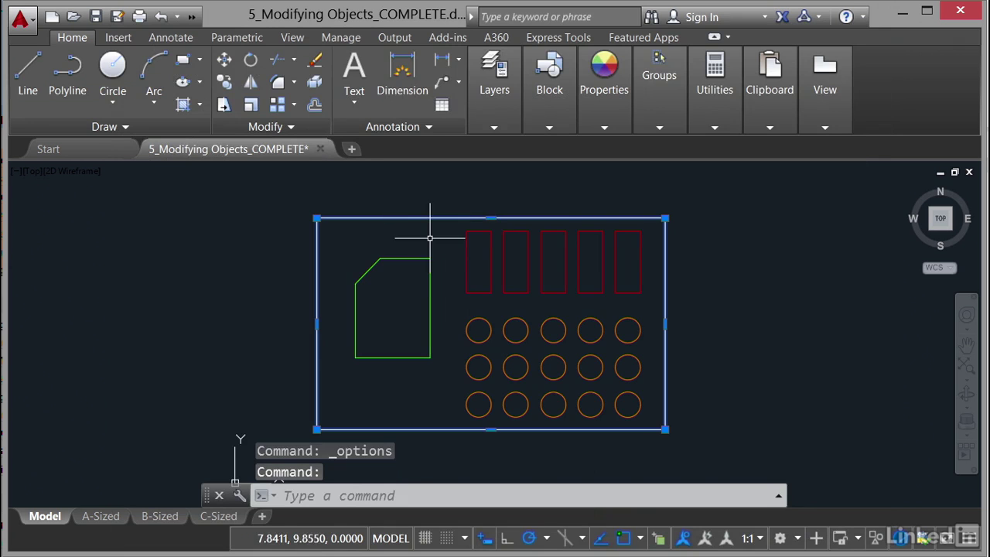
{"action": "left_click", "coordinate": [466, 255]}
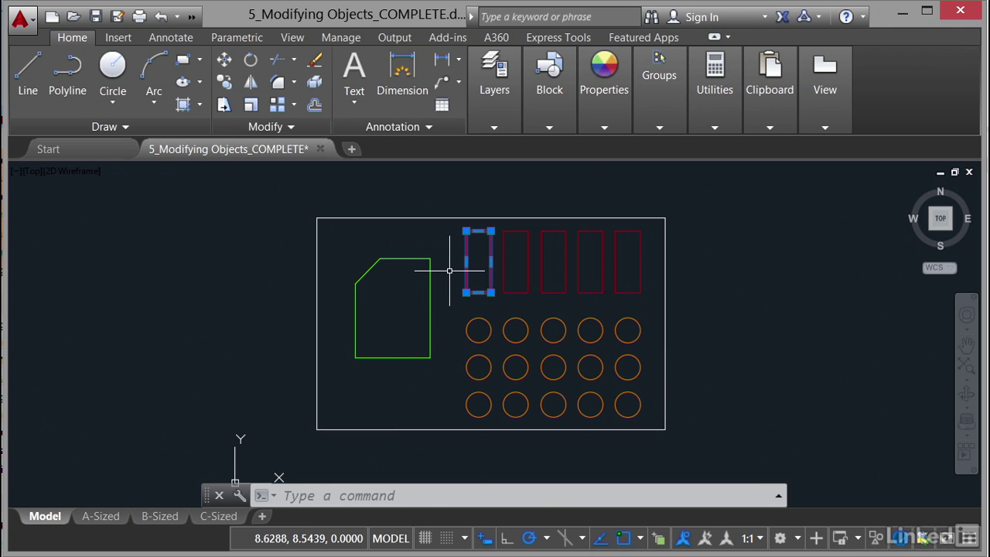
{"action": "left_click", "coordinate": [503, 251]}
{"action": "left_click", "coordinate": [565, 256]}
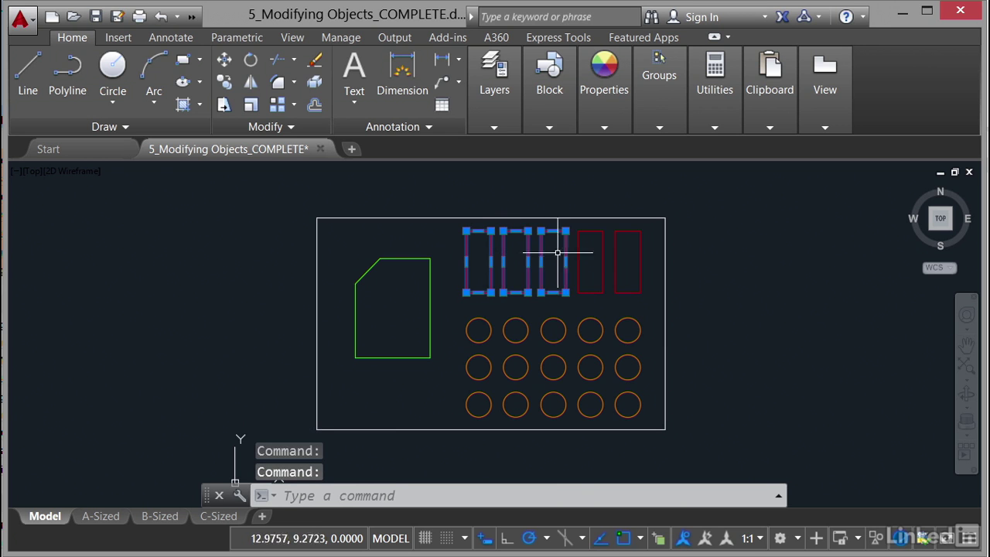
{"action": "left_click", "coordinate": [592, 255]}
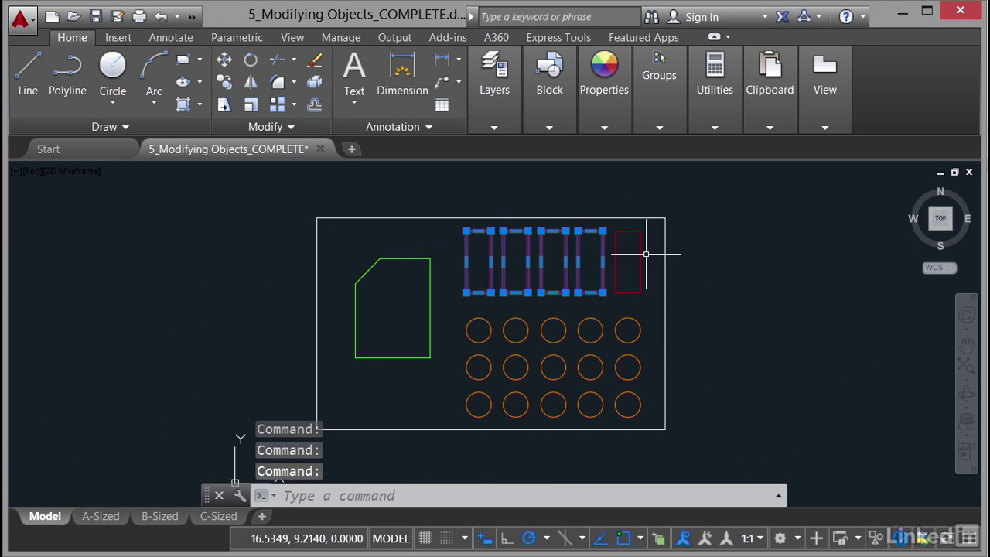
- Shift-remove the fourth red rectangle, clear, then select only the fifth red rectangle
{"action": "left_click", "coordinate": [604, 247], "text": "shift"}
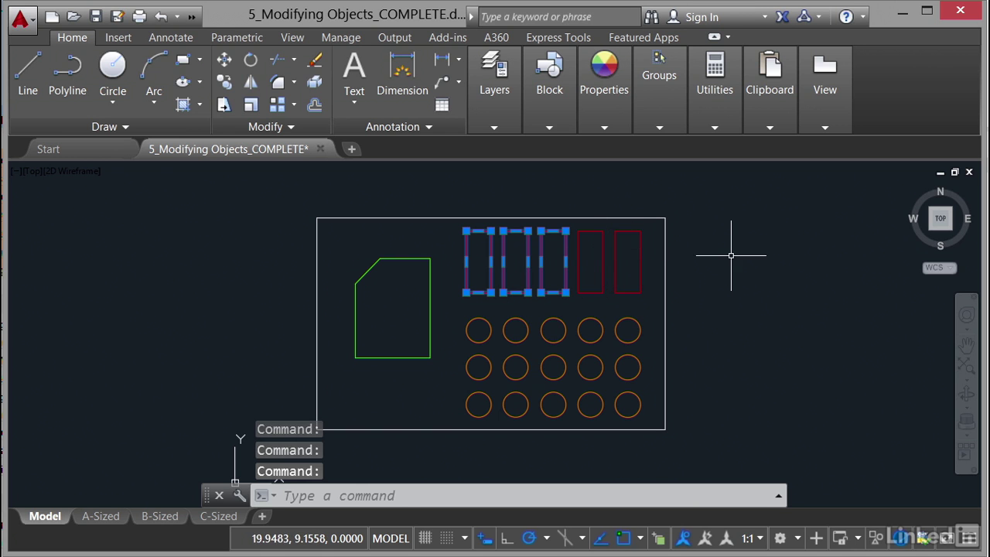
{"action": "key", "text": "Escape"}
{"action": "left_click", "coordinate": [642, 265]}
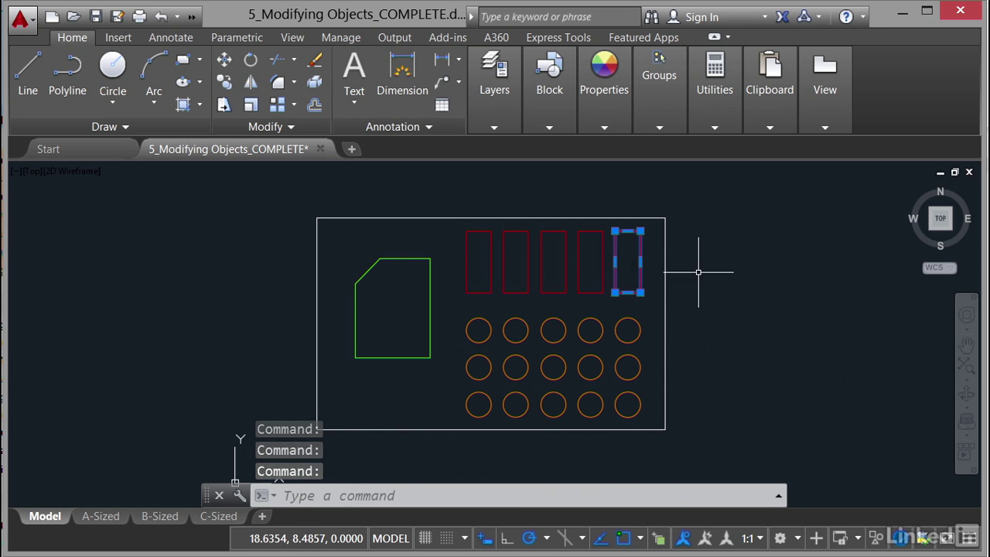
- Dismiss the selected rectangle's shortcut menu without erasing, and clear the selection
{"action": "right_click", "coordinate": [249, 211]}
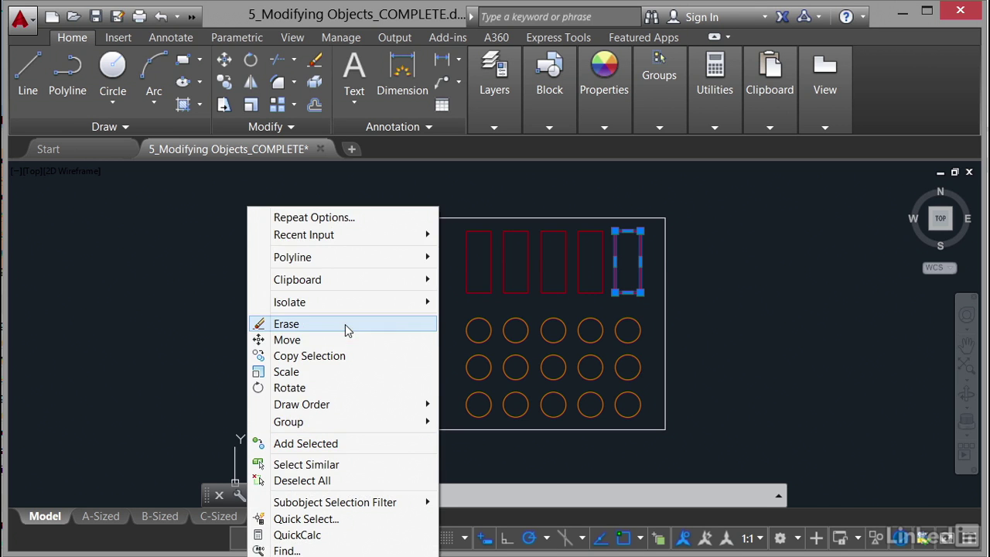
{"action": "key", "text": "Escape"}
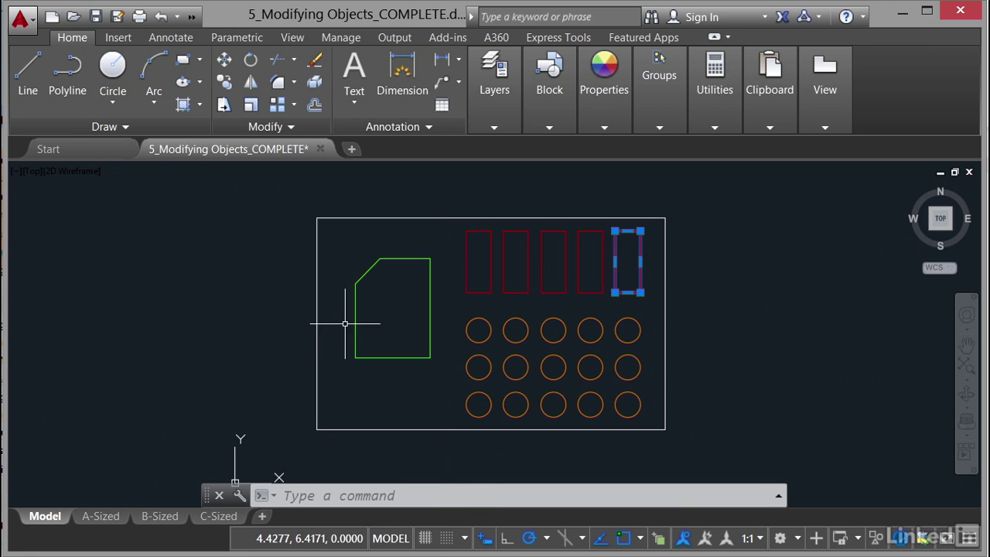
{"action": "key", "text": "Escape"}
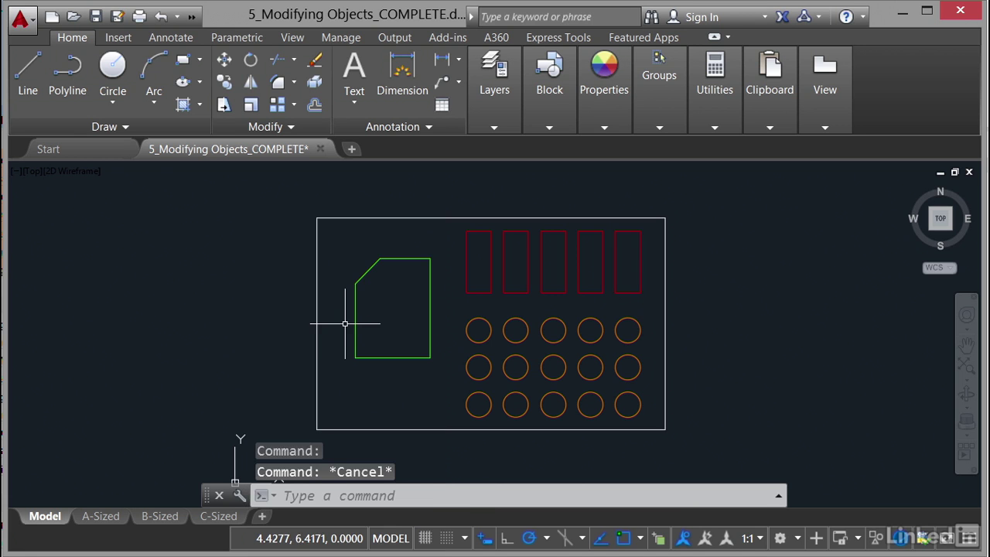
- Uncheck Use Shift to add to selection in Options and confirm with OK
{"action": "right_click", "coordinate": [234, 191]}
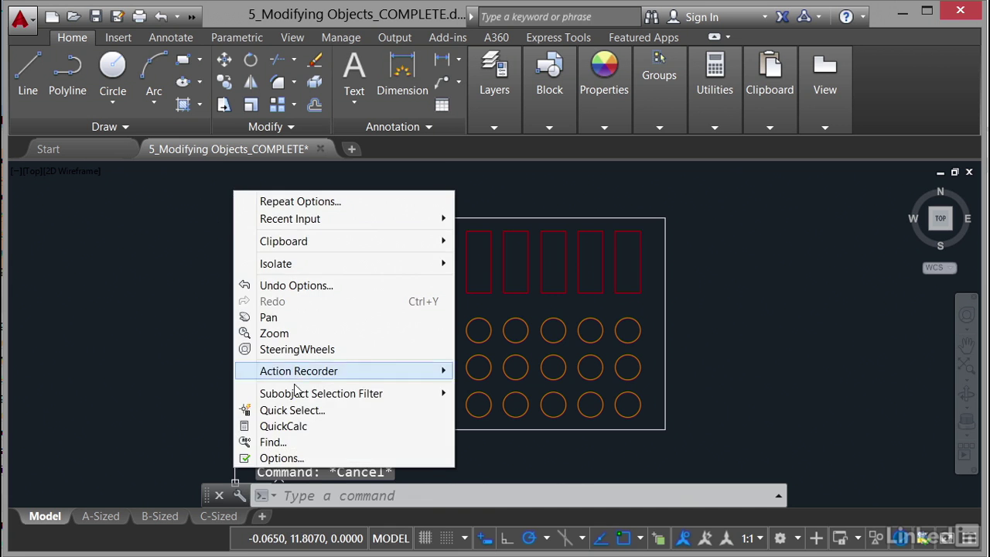
{"action": "left_click", "coordinate": [274, 458]}
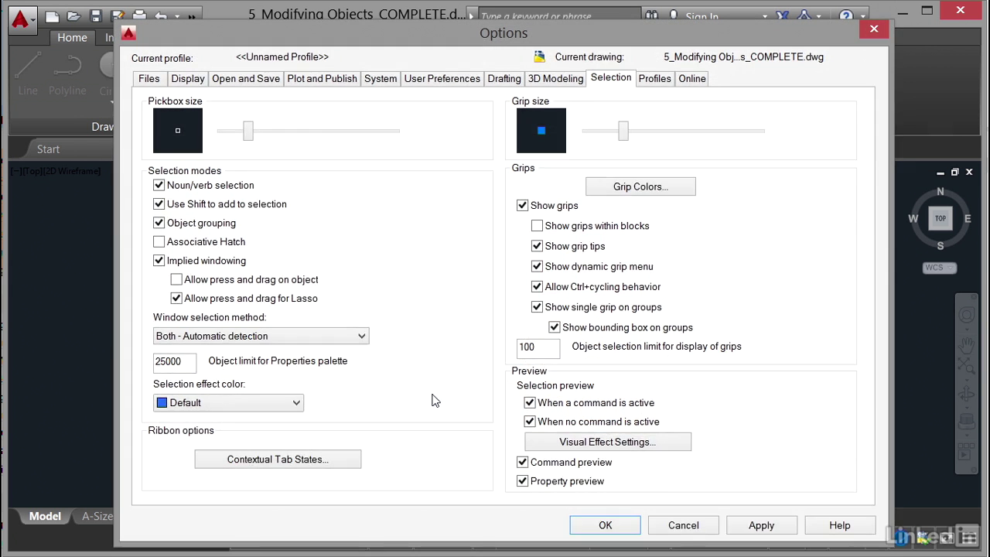
{"action": "left_click", "coordinate": [159, 204]}
{"action": "left_click", "coordinate": [604, 524]}
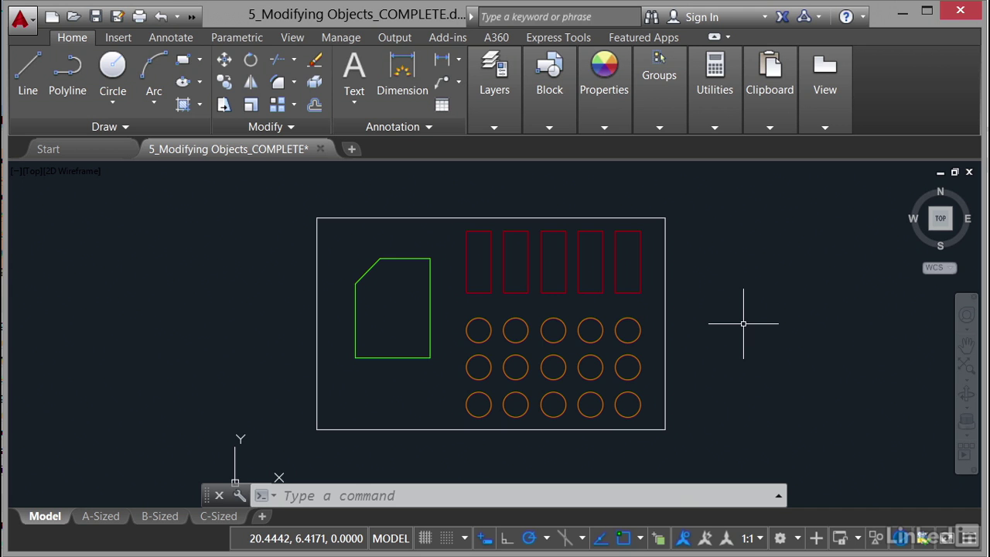
{"action": "left_click", "coordinate": [252, 191]}
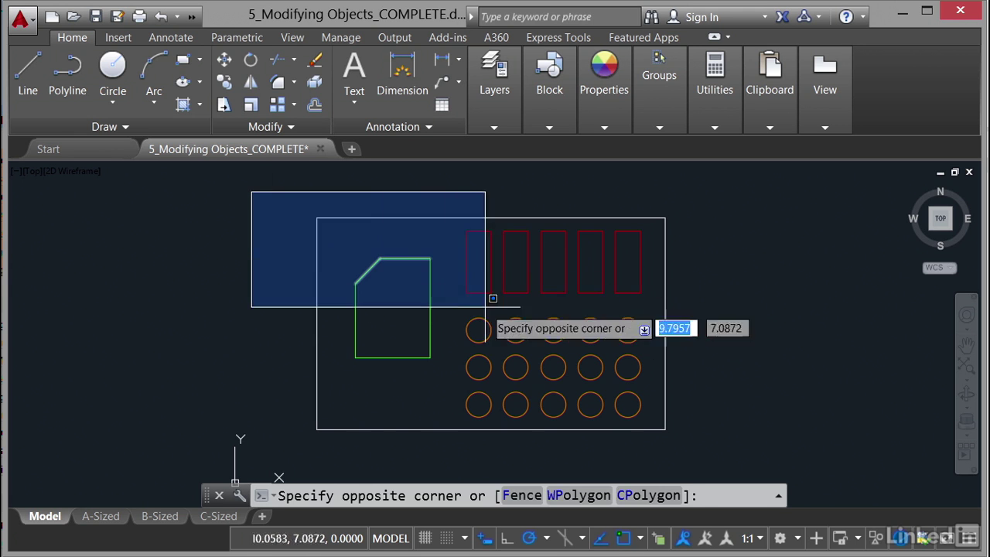
{"action": "left_click", "coordinate": [742, 441]}
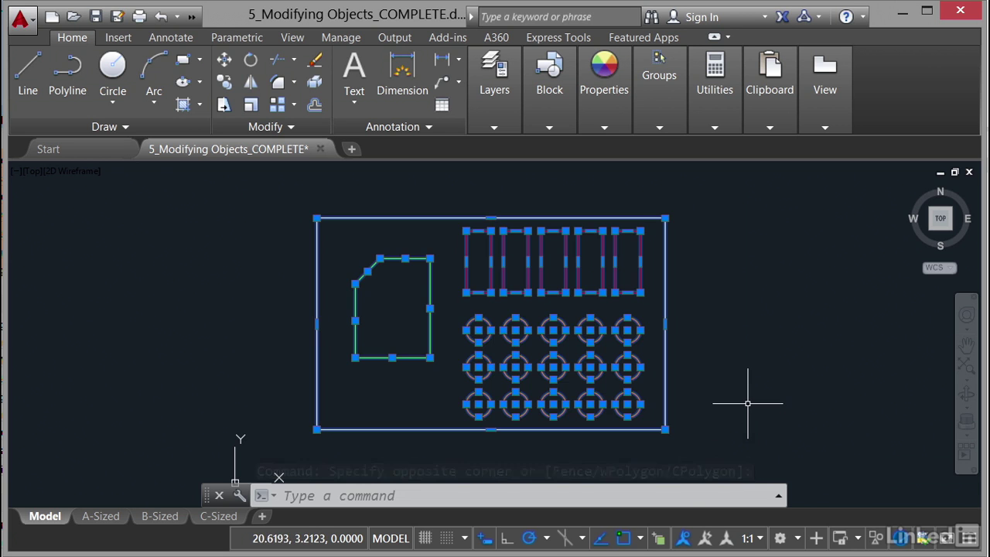
{"action": "key", "text": "Escape"}
{"action": "key", "text": "Escape"}
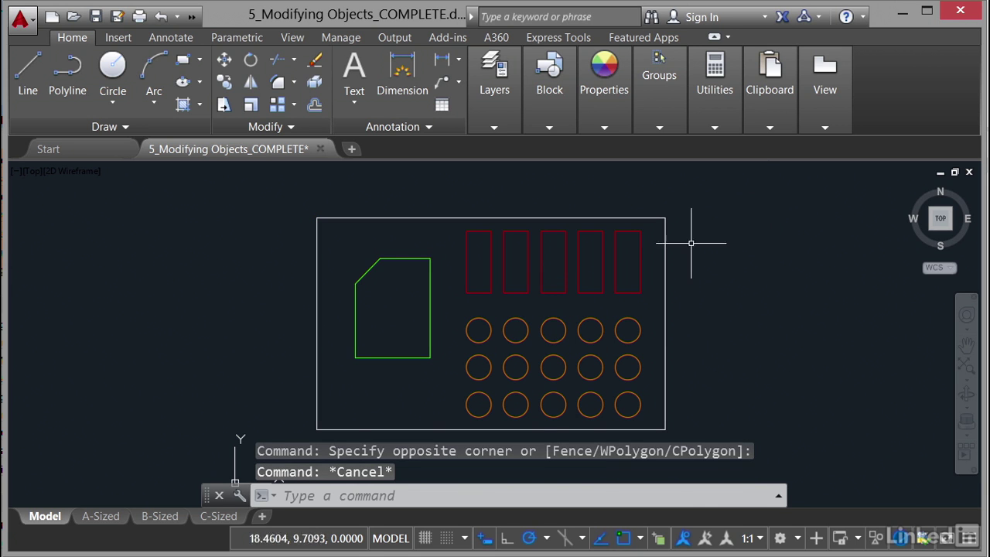
{"action": "left_click", "coordinate": [740, 198]}
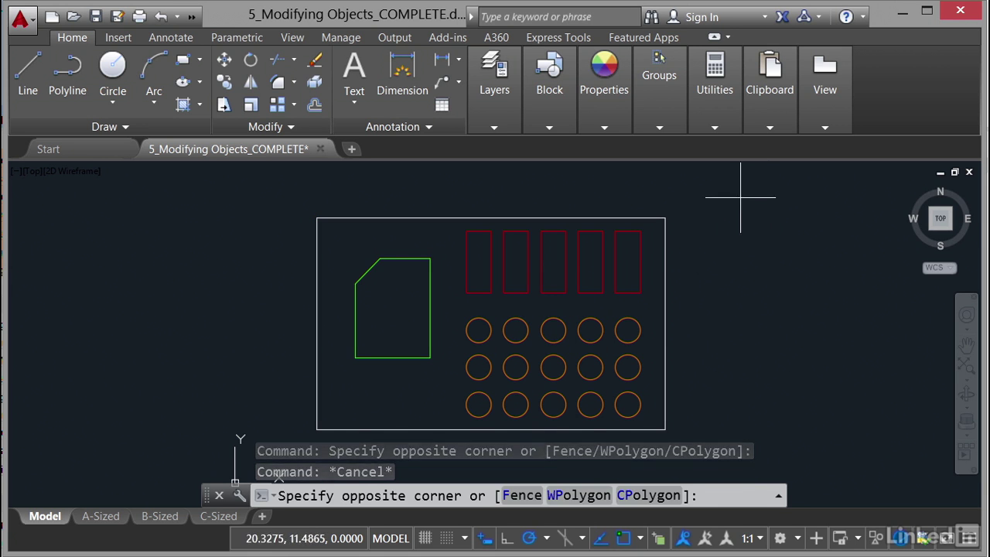
{"action": "left_click", "coordinate": [273, 367]}
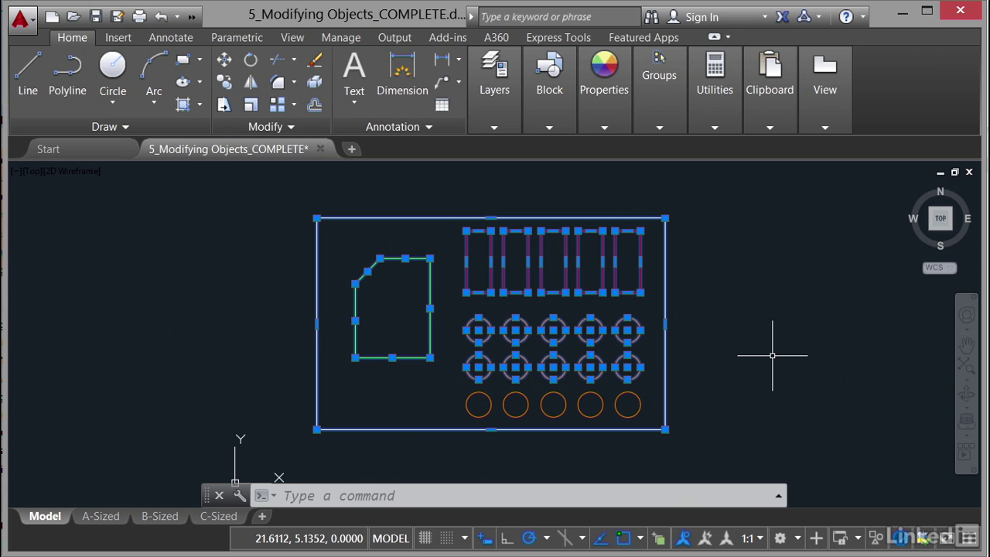
{"action": "key", "text": "Escape"}
{"action": "key", "text": "Escape"}
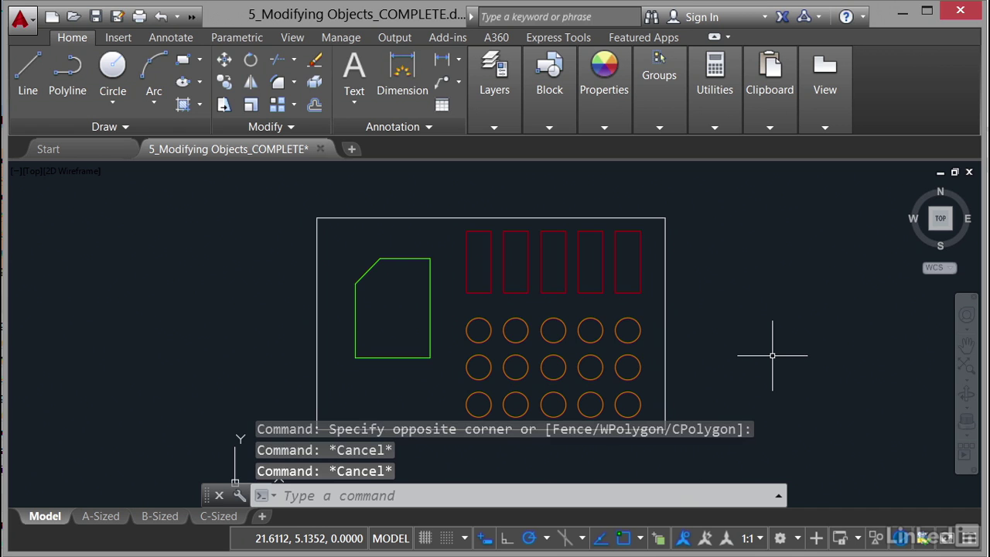